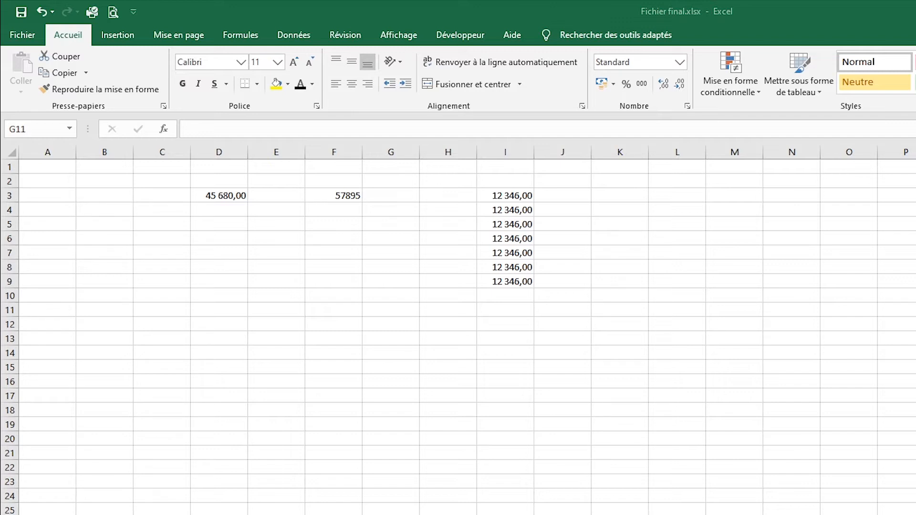
- Undo the last number format in column I and run the red number formatting macro on cells I3:I9
key("ctrl+z")
left_click(611, 166)
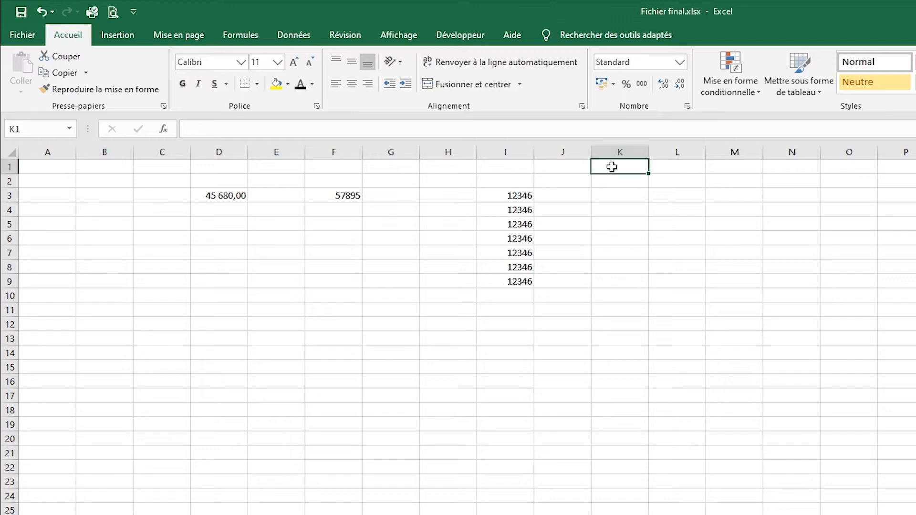
left_click_drag(517, 196, 516, 283)
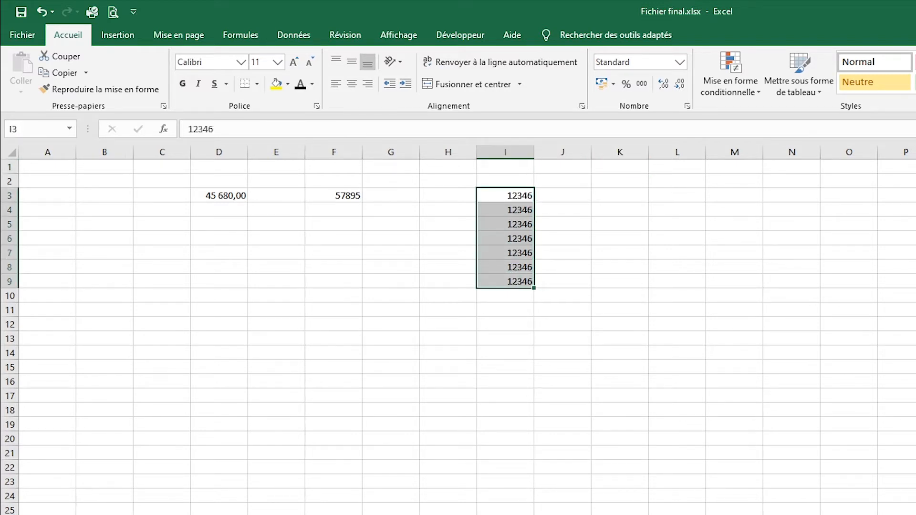
key("ctrl+m")
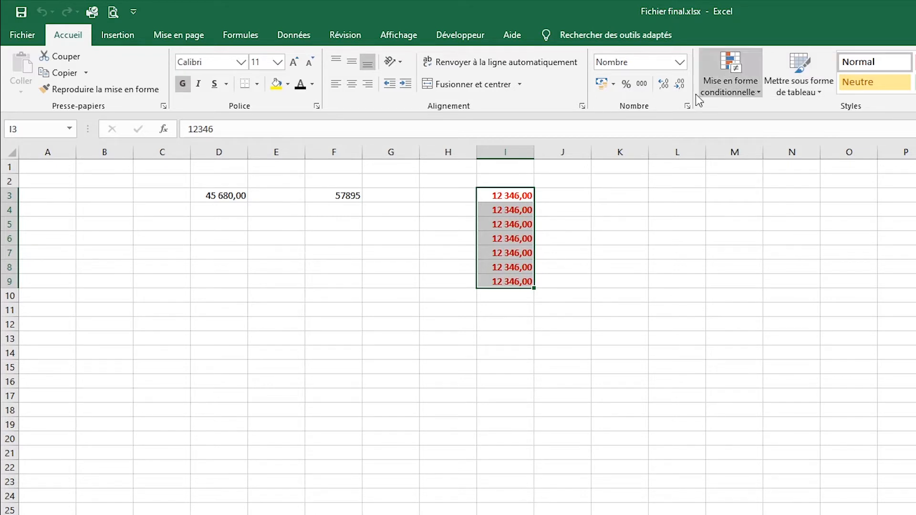
left_click(518, 208)
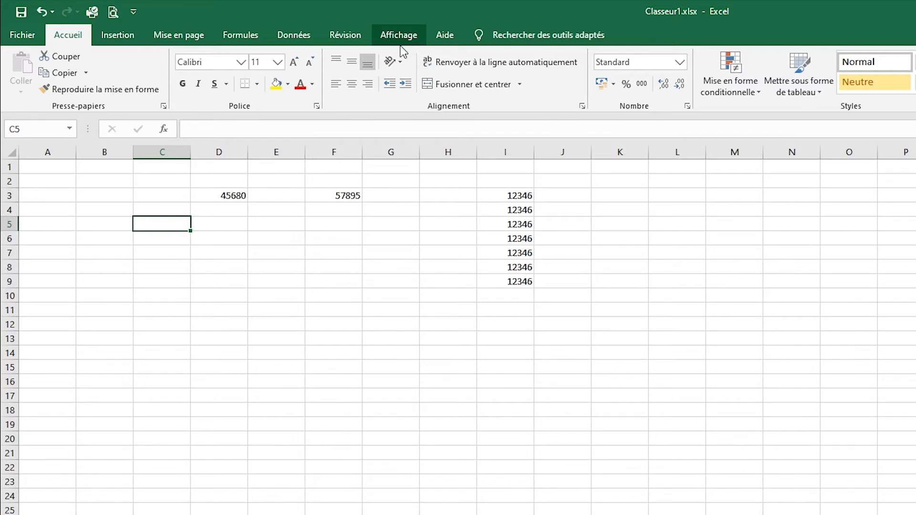
- Enable the Développeur tab in the ribbon customization options and display its commands
left_click(25, 35)
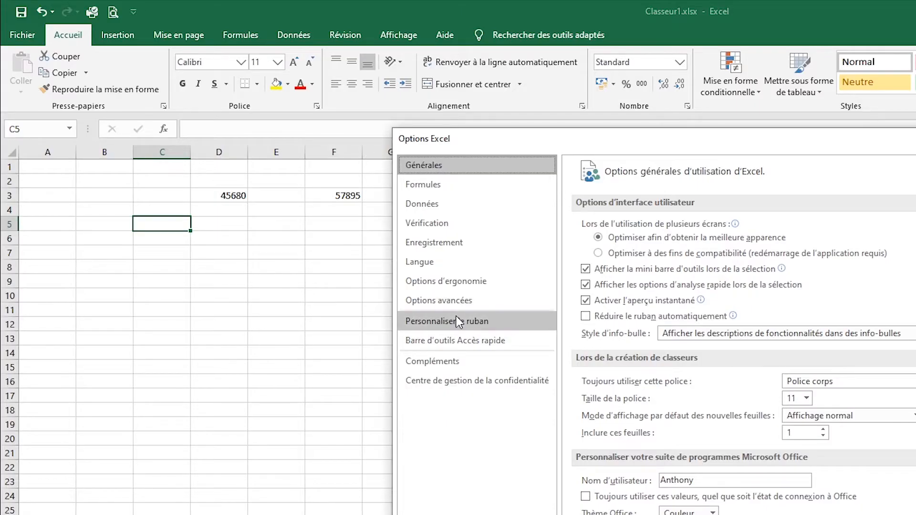
left_click(457, 316)
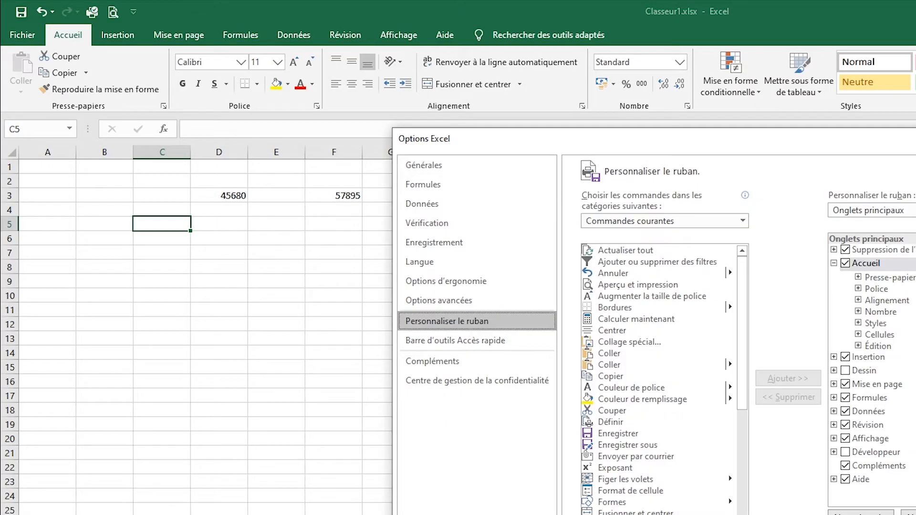
left_click(845, 452)
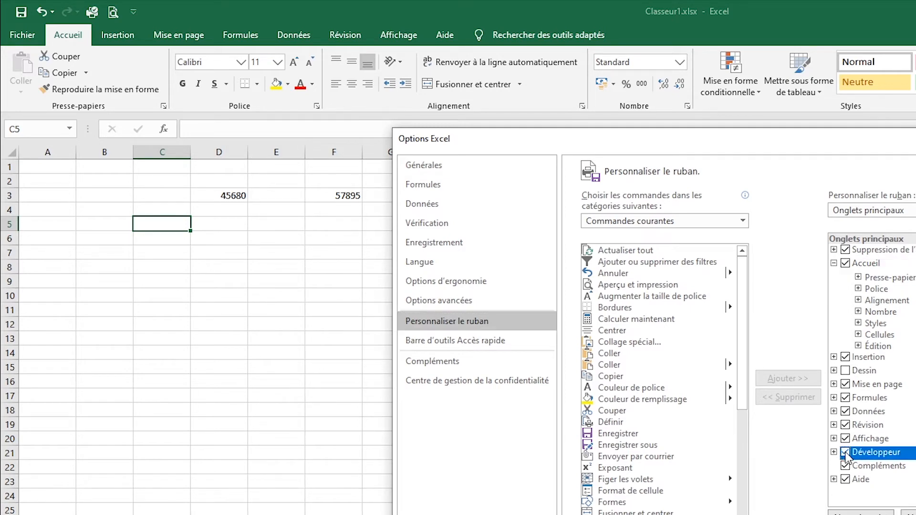
key("Return")
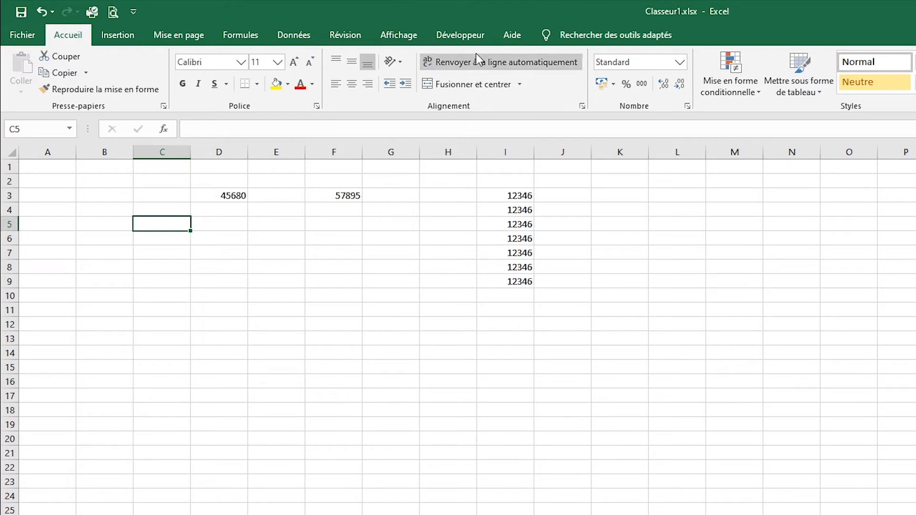
left_click(477, 29)
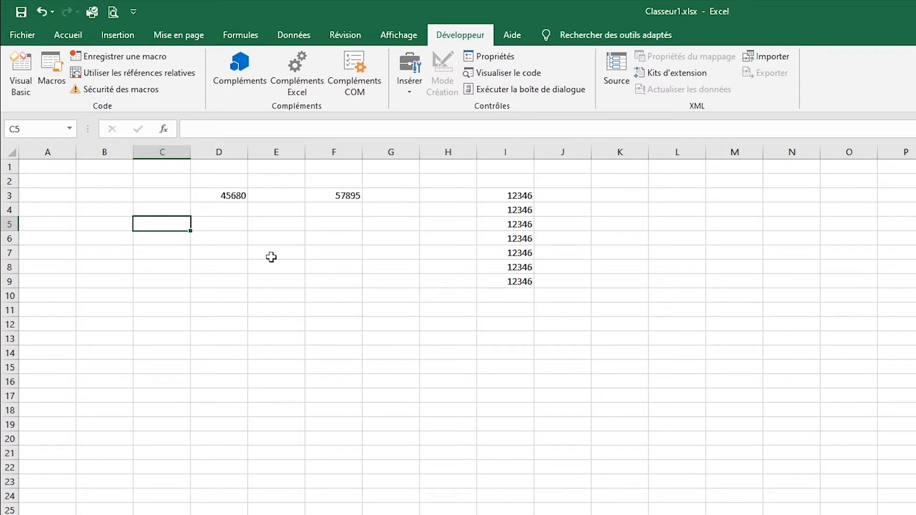
- Format cell D3 with the thousands separator style, a red font color and bold
left_click(234, 196)
left_click(68, 35)
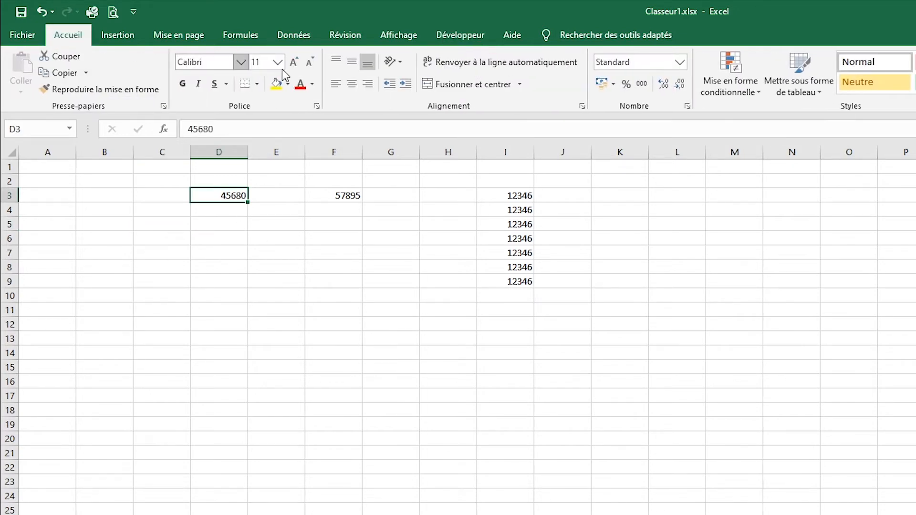
left_click(642, 85)
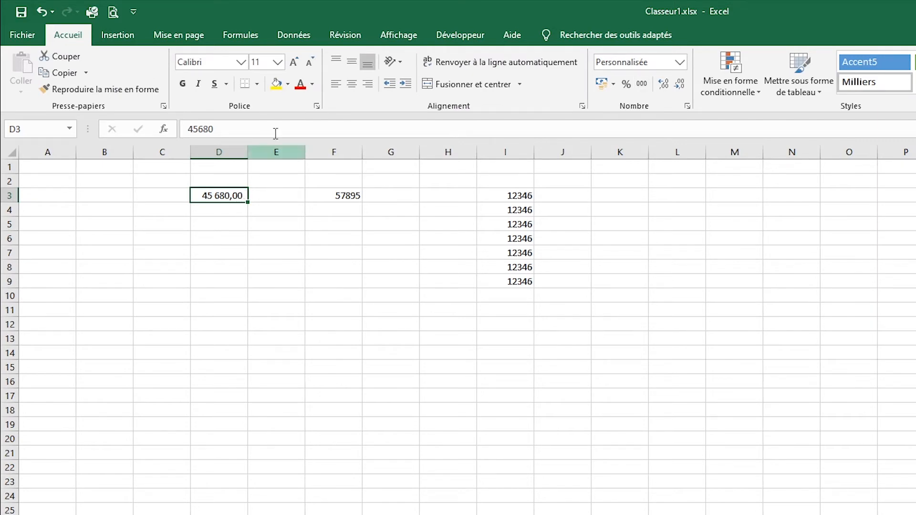
left_click(298, 89)
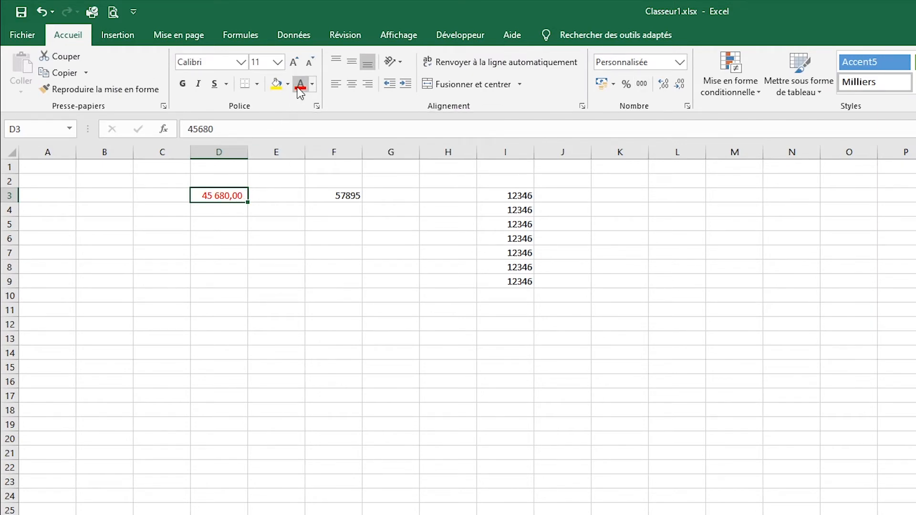
left_click(185, 85)
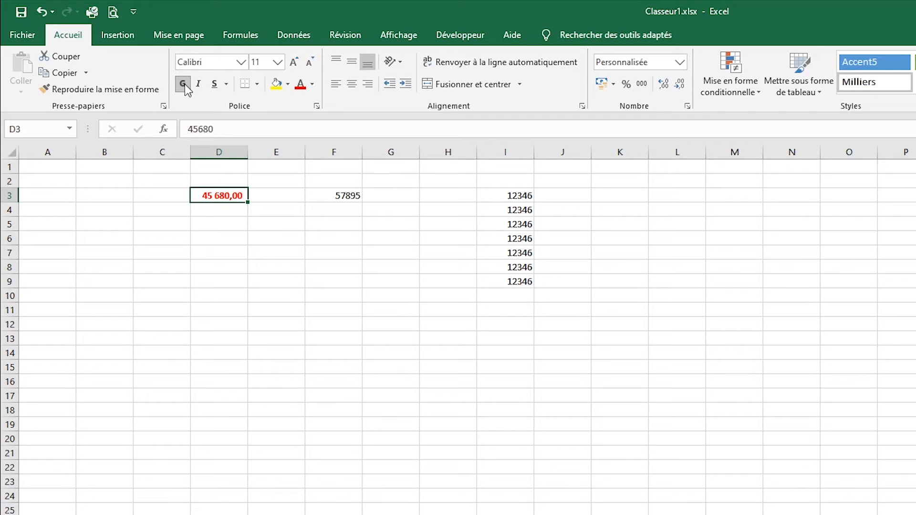
- With F3 selected, start recording macro MiseEnFormeNombreRouge in the personal macro workbook, with shortcut Ctrl+Shift+C and description "Mise en forme"
left_click(464, 33)
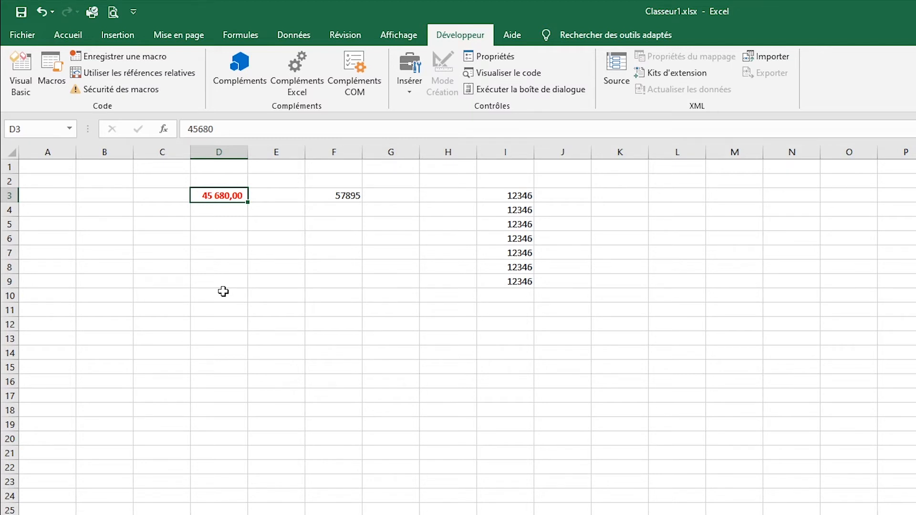
left_click(350, 196)
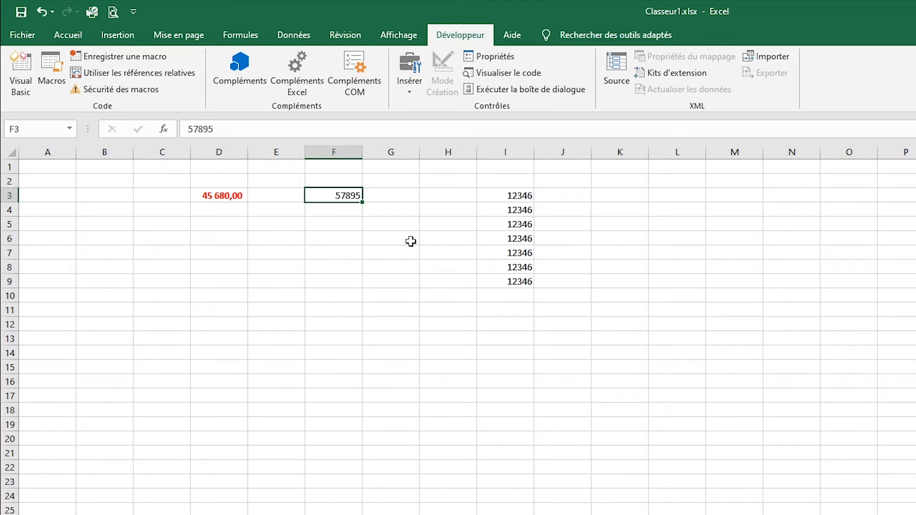
left_click(153, 56)
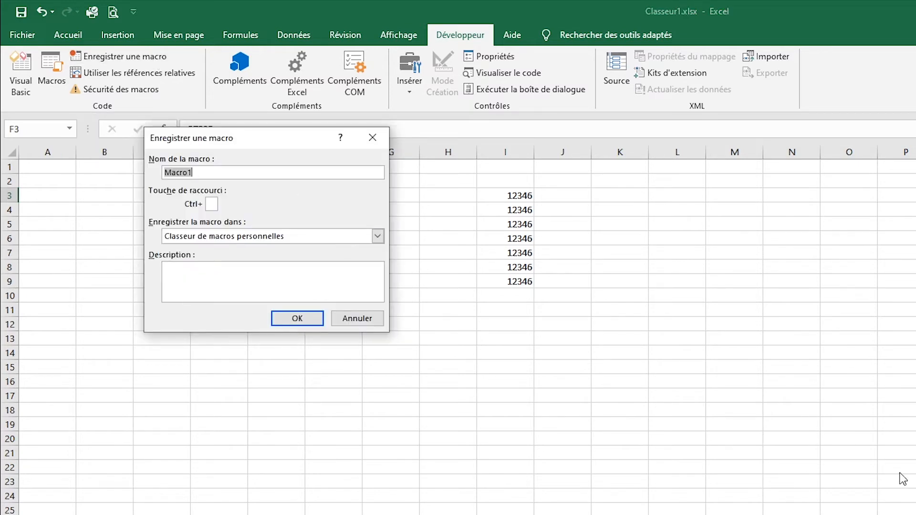
type("MiseEnForme")
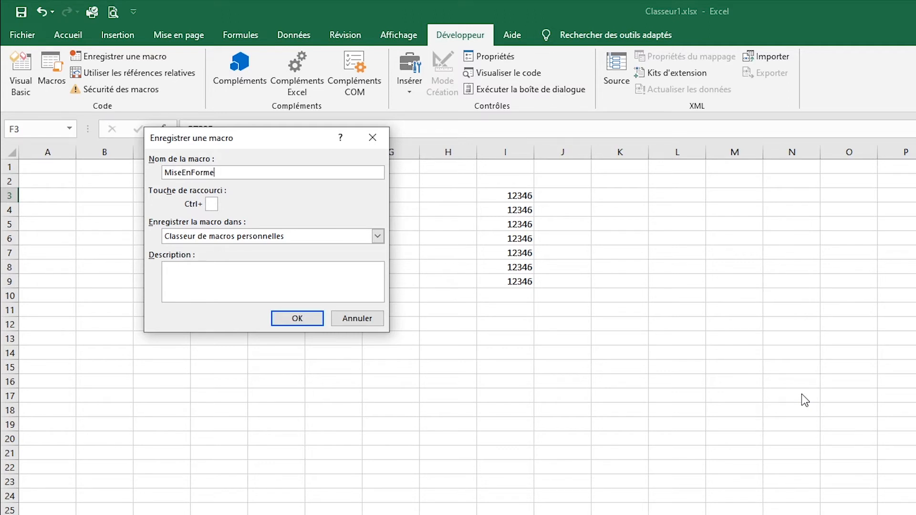
type("NombreRouge")
key("Tab")
key("shift+c")
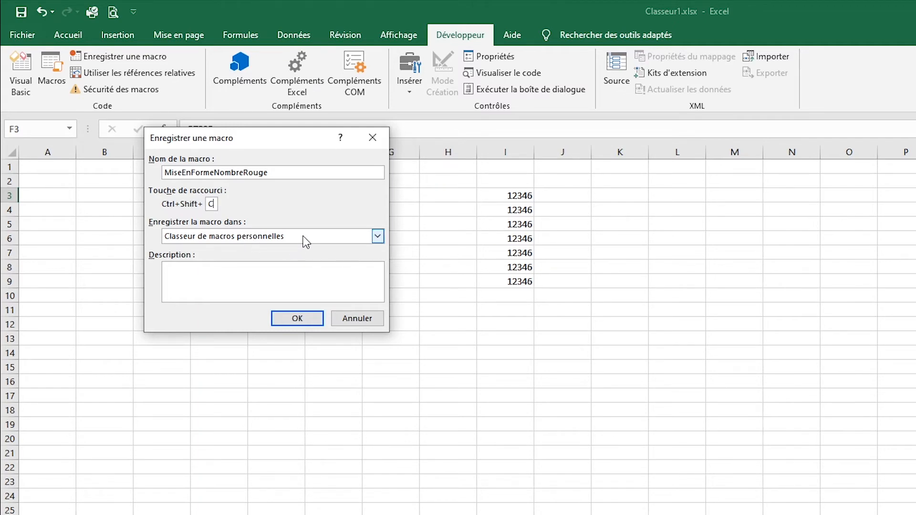
left_click(198, 241)
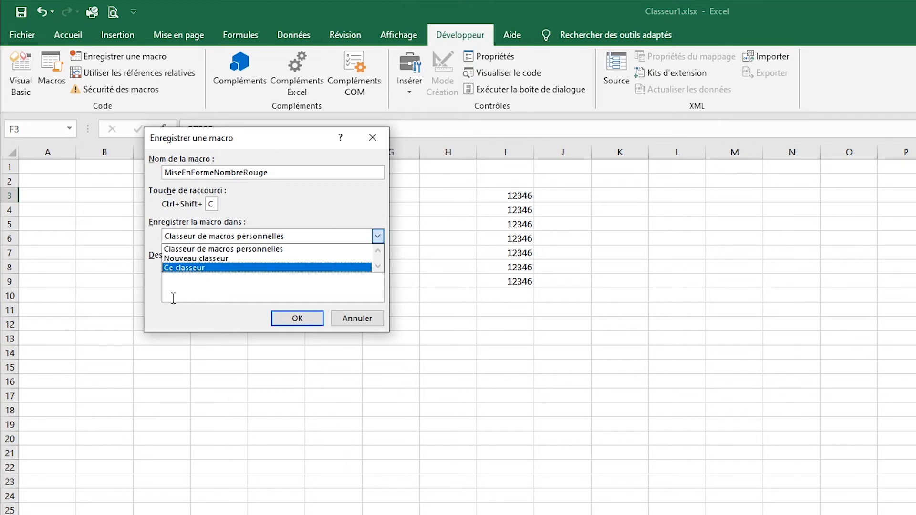
left_click(220, 300)
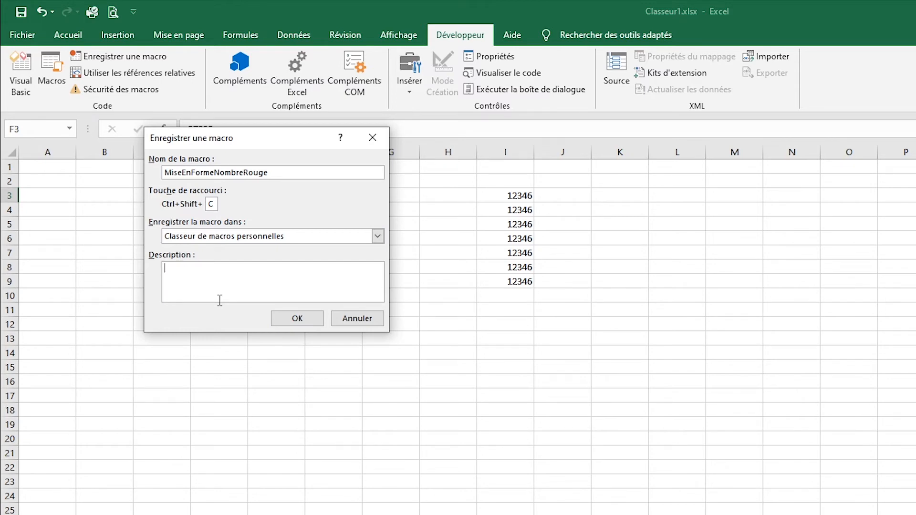
type("Mise en forme")
left_click(277, 316)
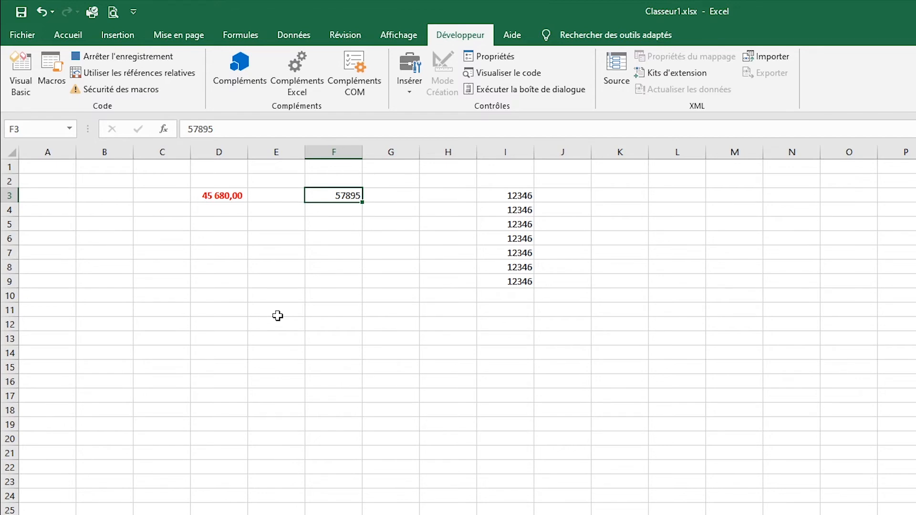
- Record the thousands separator, red font color and bold formatting on cell F3, and stop the macro recording
left_click(61, 35)
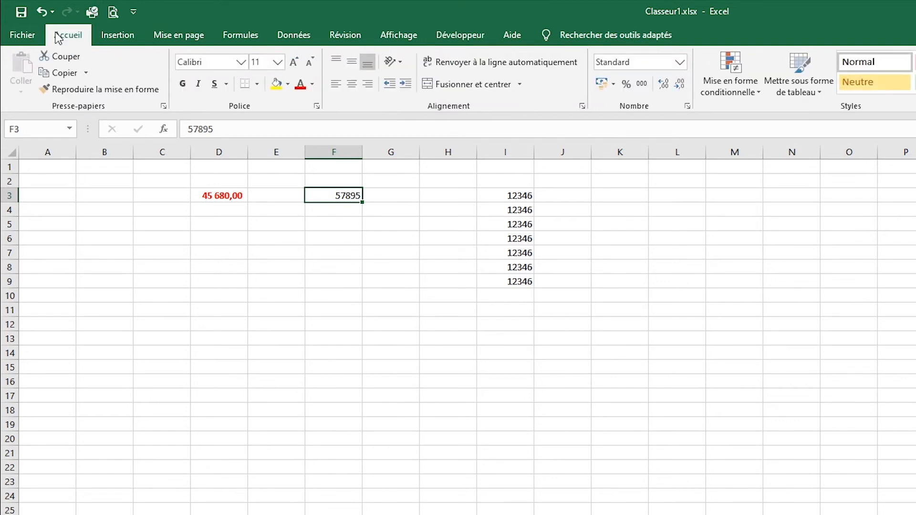
left_click(641, 84)
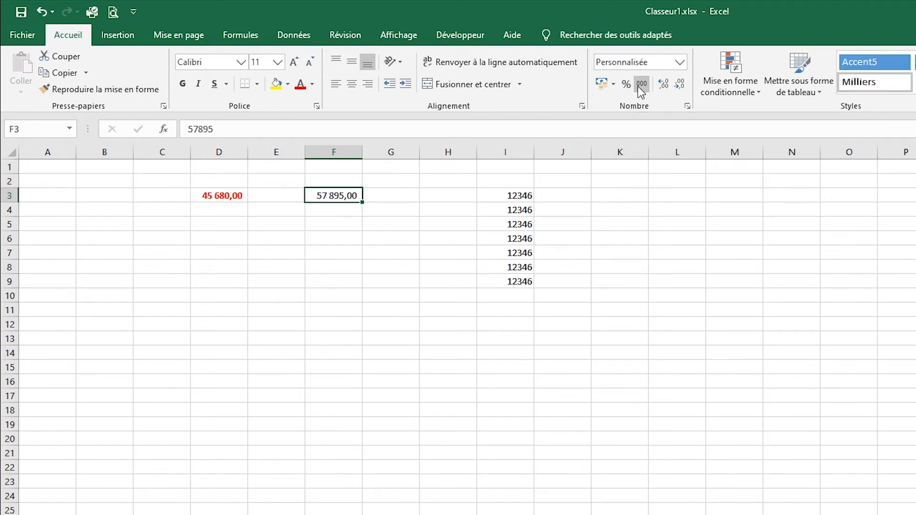
left_click(301, 91)
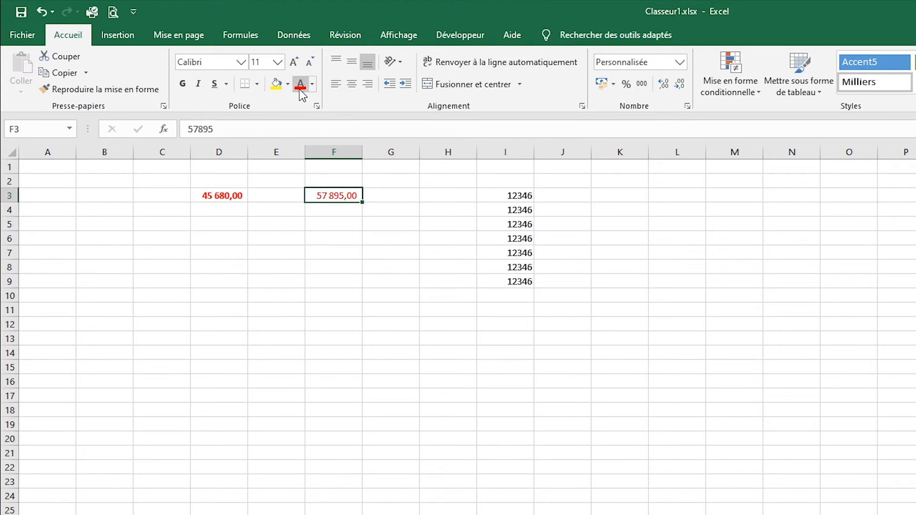
left_click(183, 85)
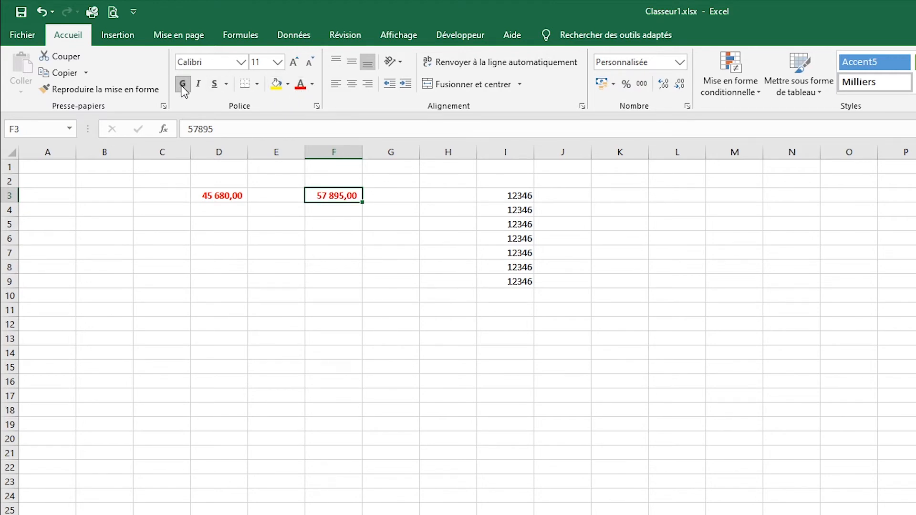
left_click(448, 43)
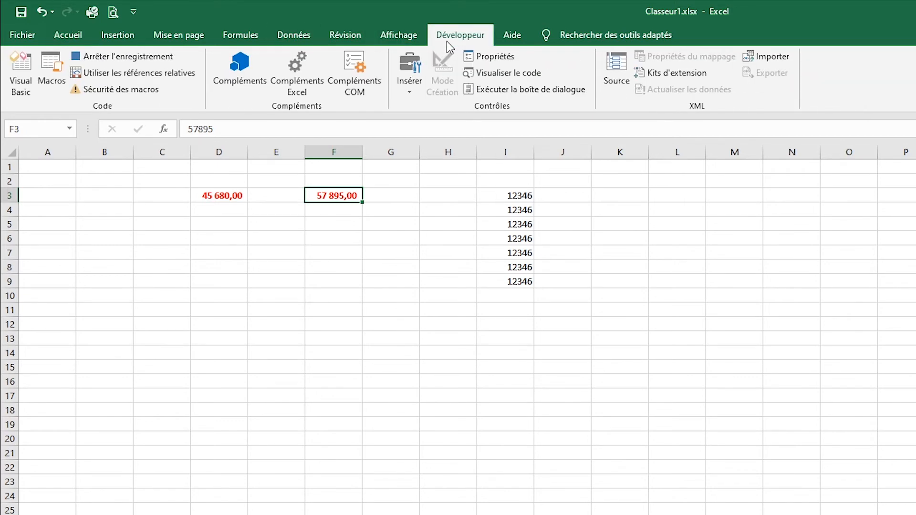
left_click(124, 56)
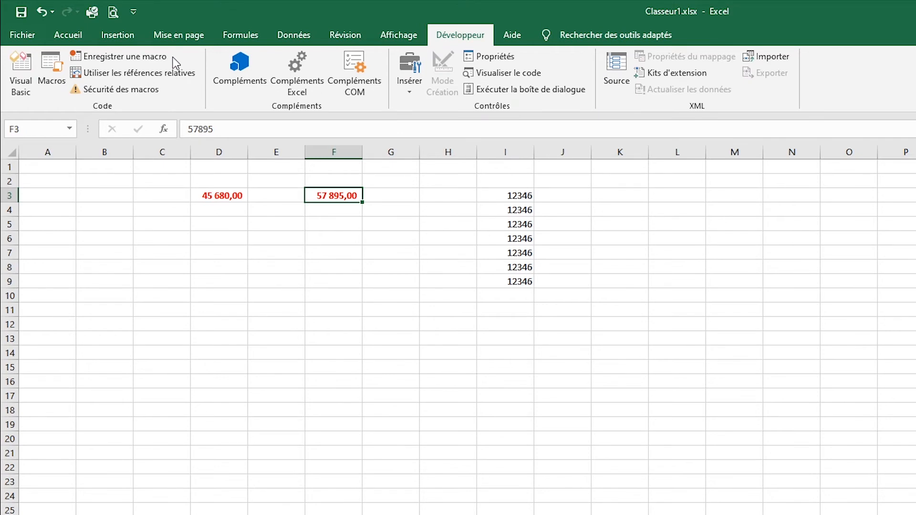
- Run the recorded formatting macro on cell I3 and on the range I4:I9
left_click(513, 196)
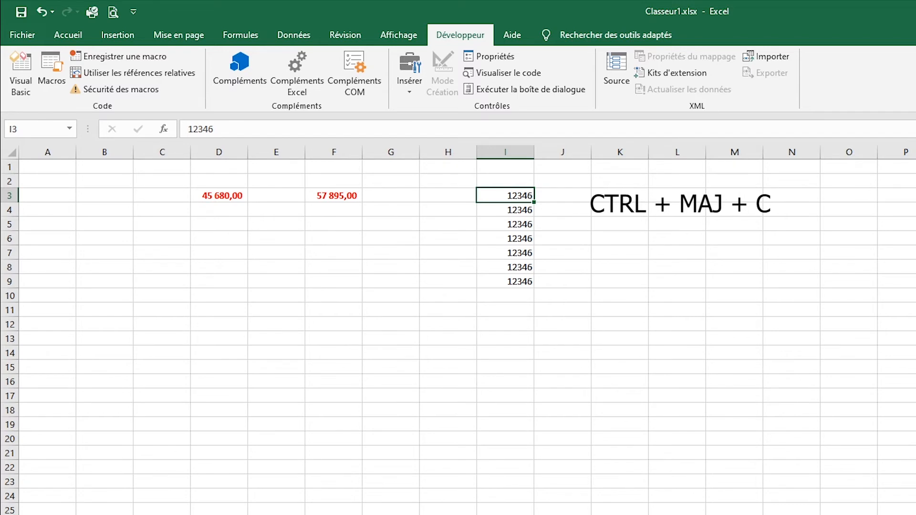
key("ctrl+shift+c")
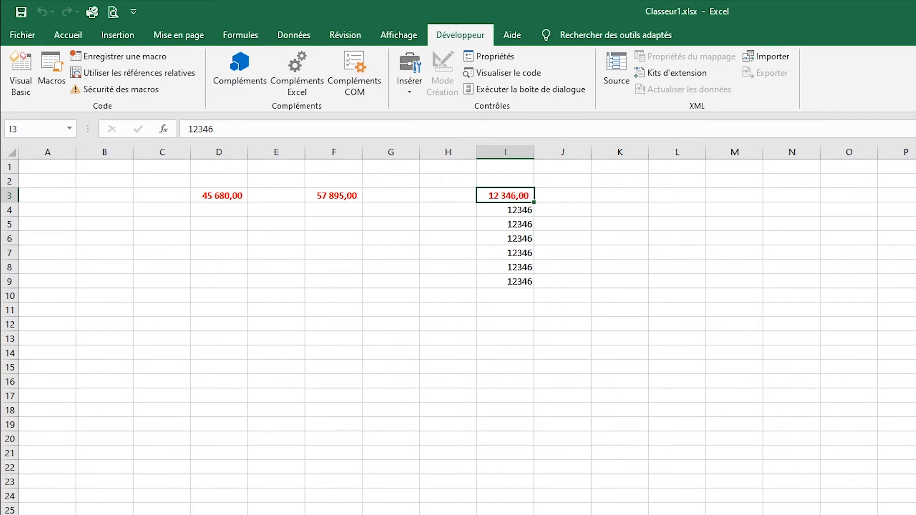
key("Down")
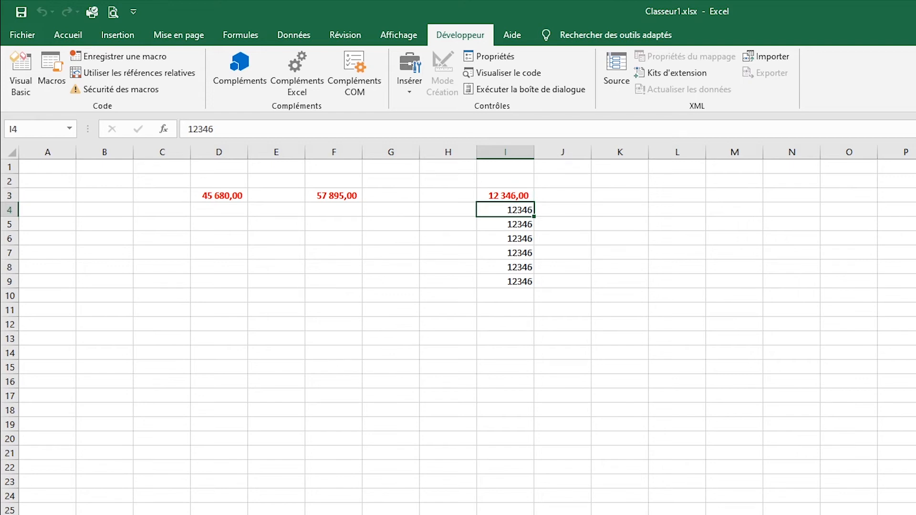
key("ctrl+shift+Down")
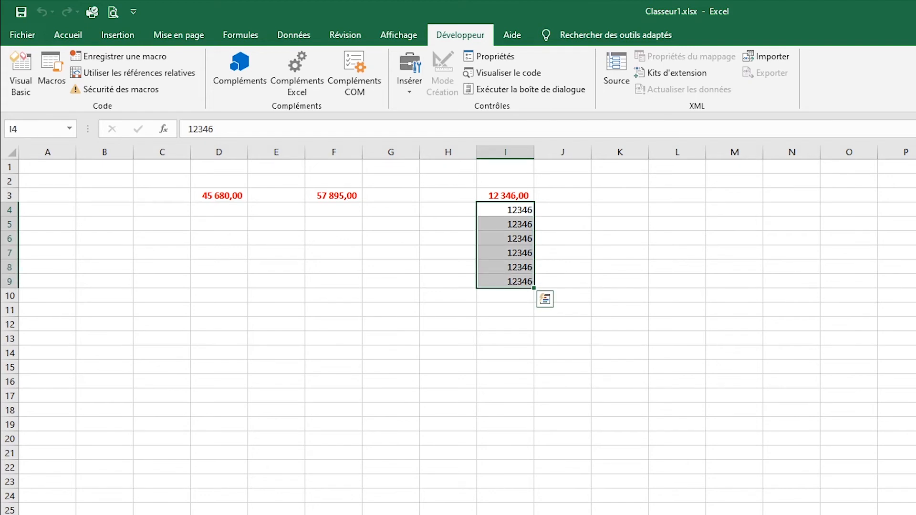
key("ctrl+m")
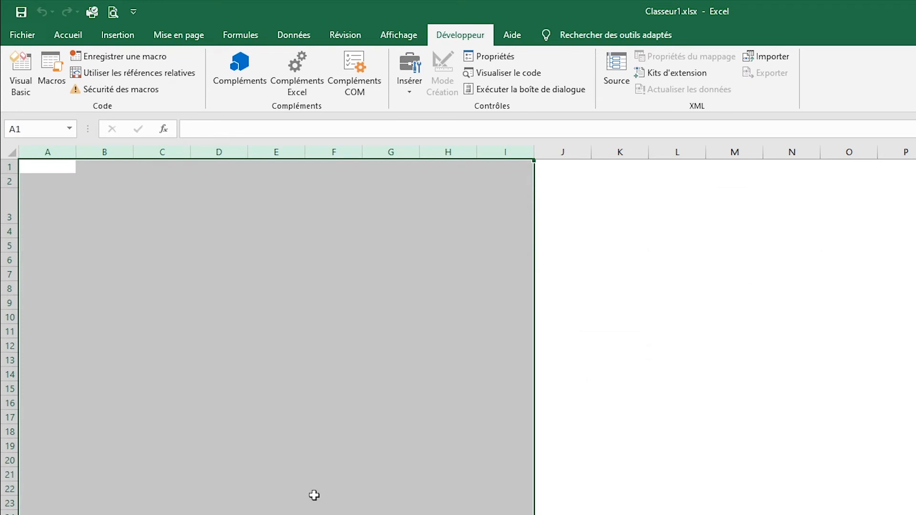
- With A1 selected, start recording macro EnTete in the personal macro workbook, with shortcut Ctrl+Shift+T and description "En Tête Excel"
left_click(371, 360)
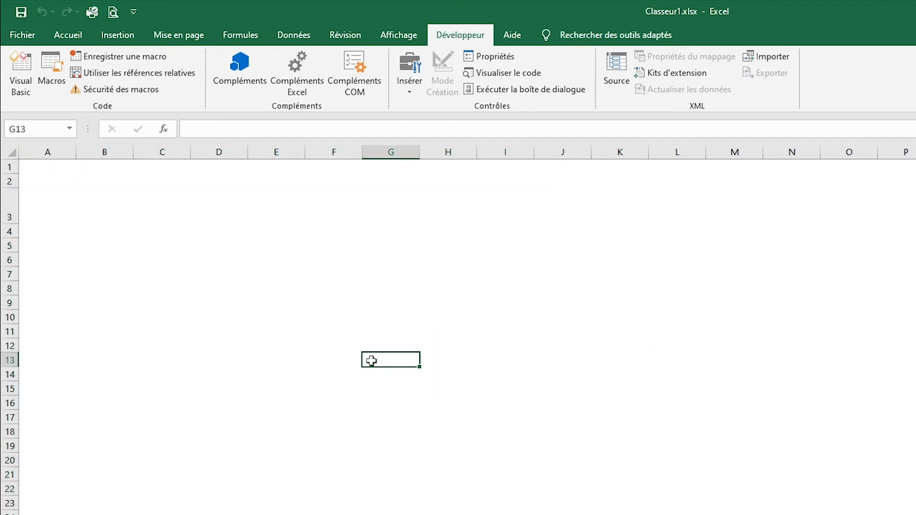
left_click(30, 166)
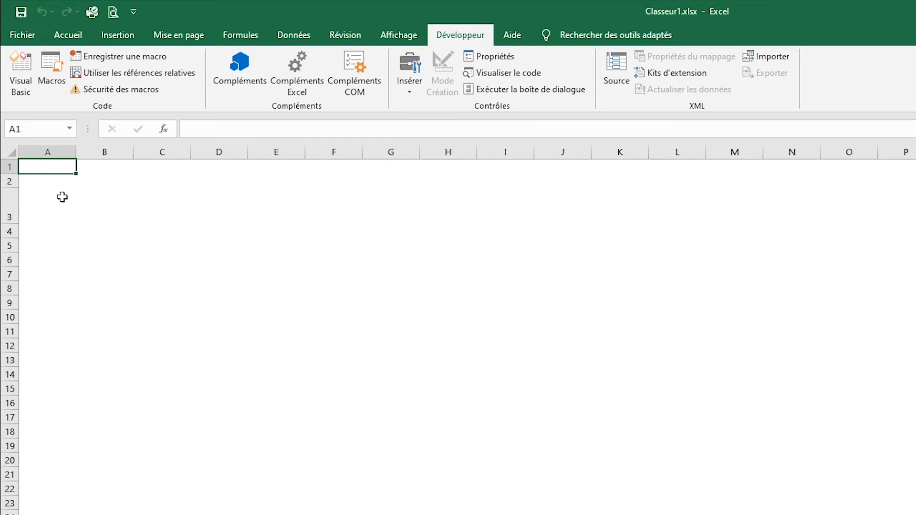
left_click(121, 57)
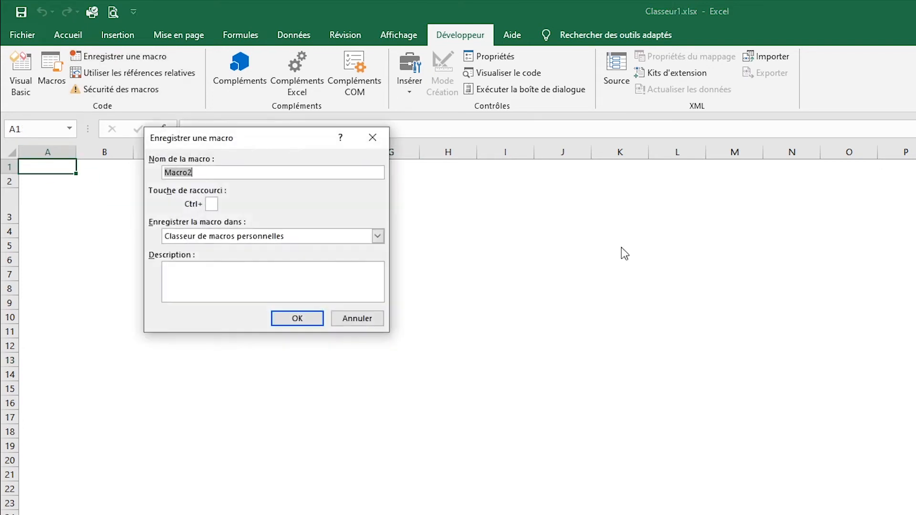
type("EnTete")
key("Tab")
type("T")
key("Tab")
key("Tab")
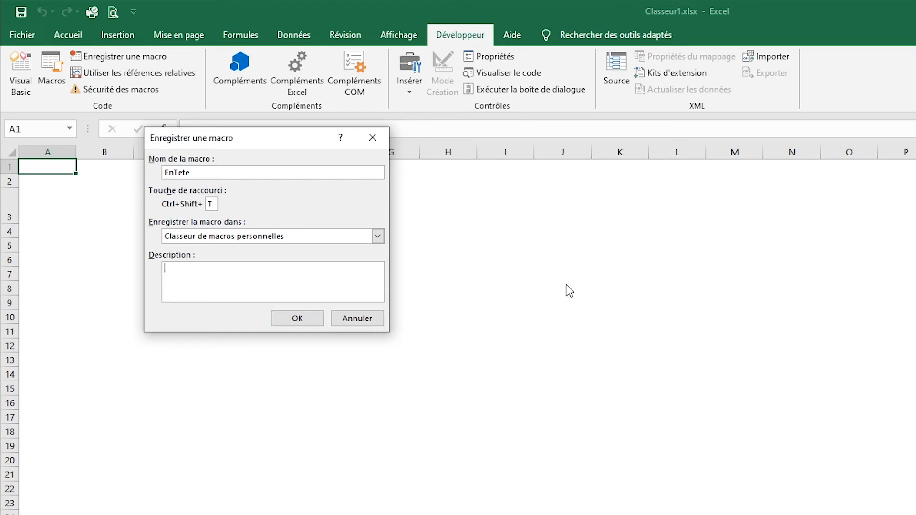
type("En Tête Excel")
left_click(298, 319)
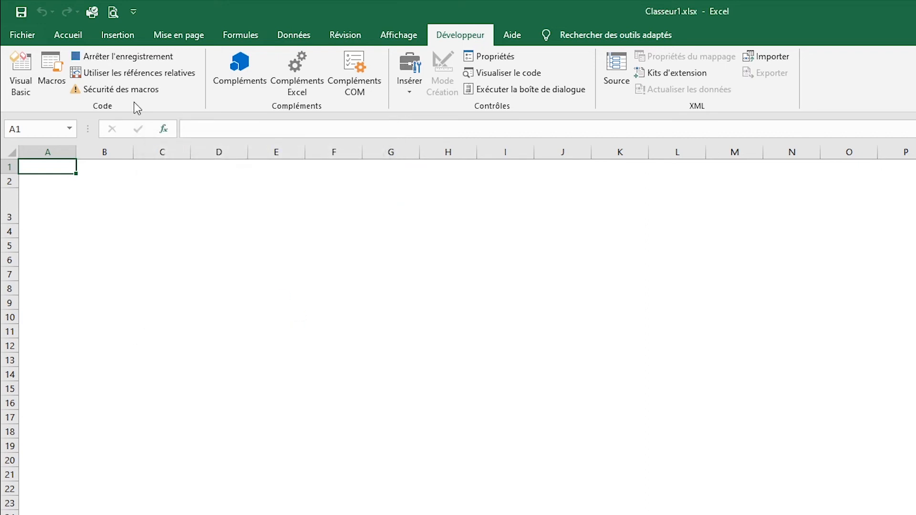
- Apply thick outside borders and a light blue fill to A1:H4, and add an outside border around A1:B4
left_click(66, 38)
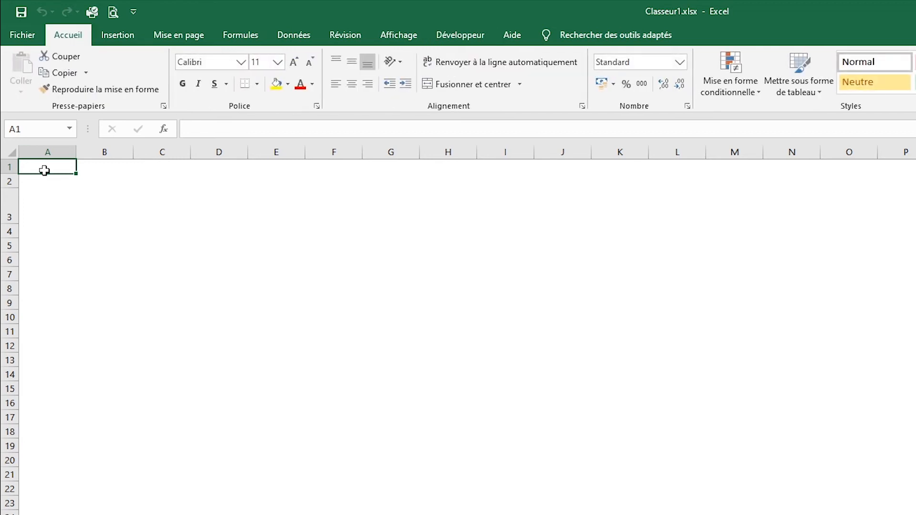
left_click(47, 154)
left_click_drag(47, 166, 449, 235)
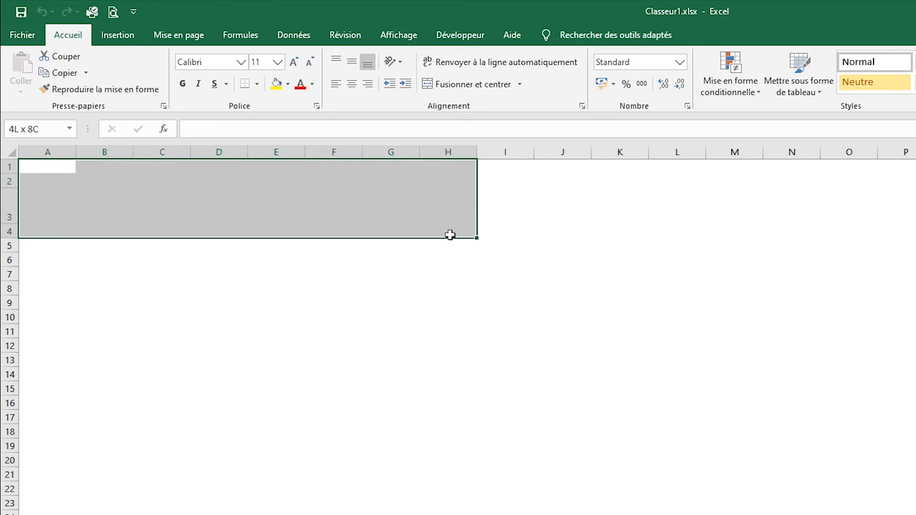
left_click(256, 84)
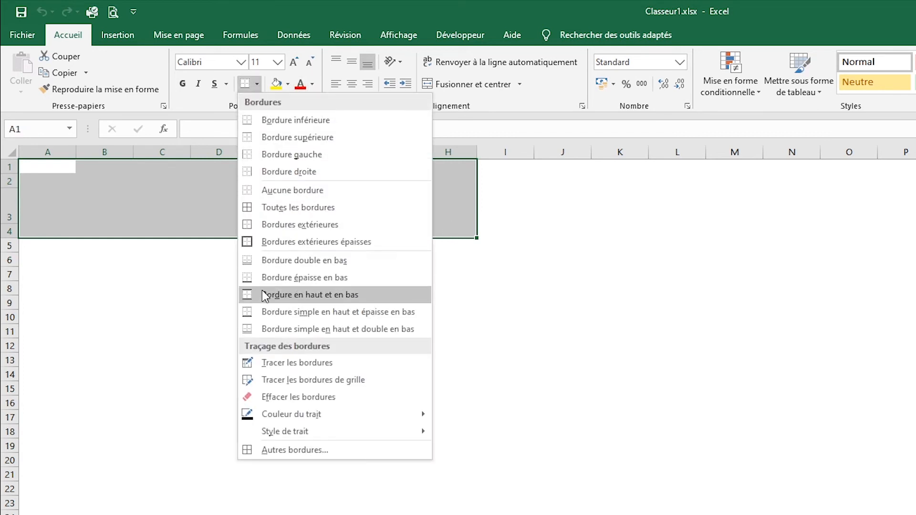
left_click(266, 242)
left_click(287, 84)
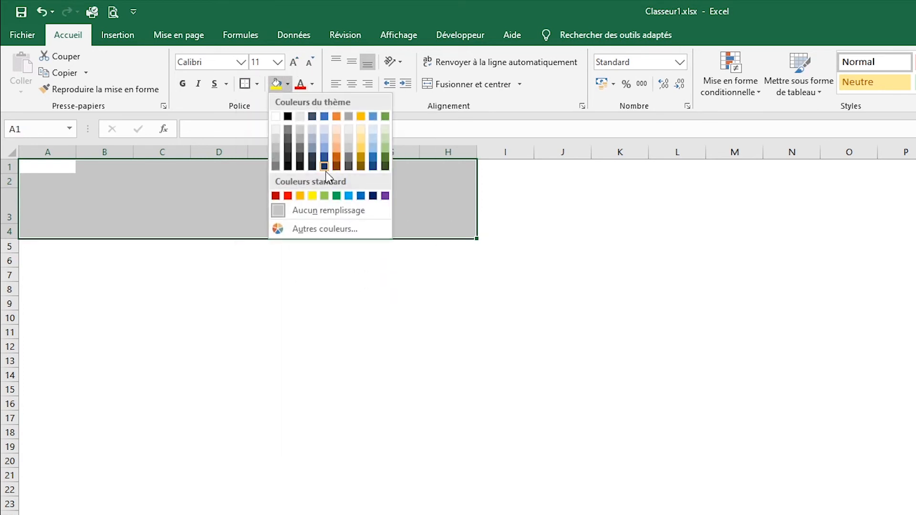
left_click(324, 142)
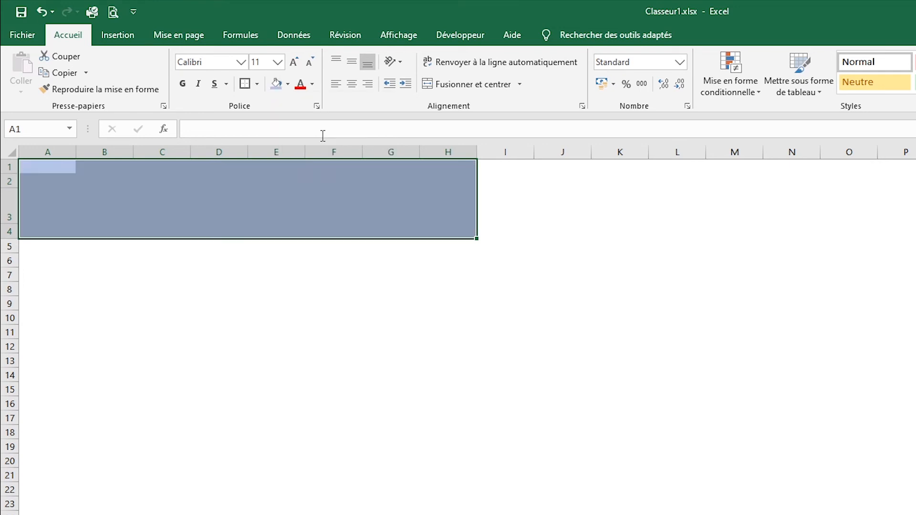
left_click_drag(66, 165, 93, 228)
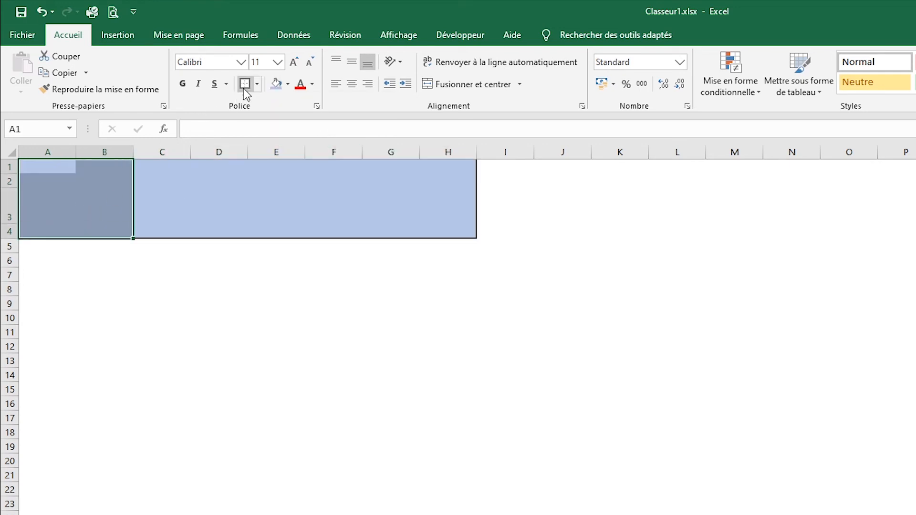
- Enter the header labels "Fait le" in A1 and "Fait Par" in A2
left_click(45, 171)
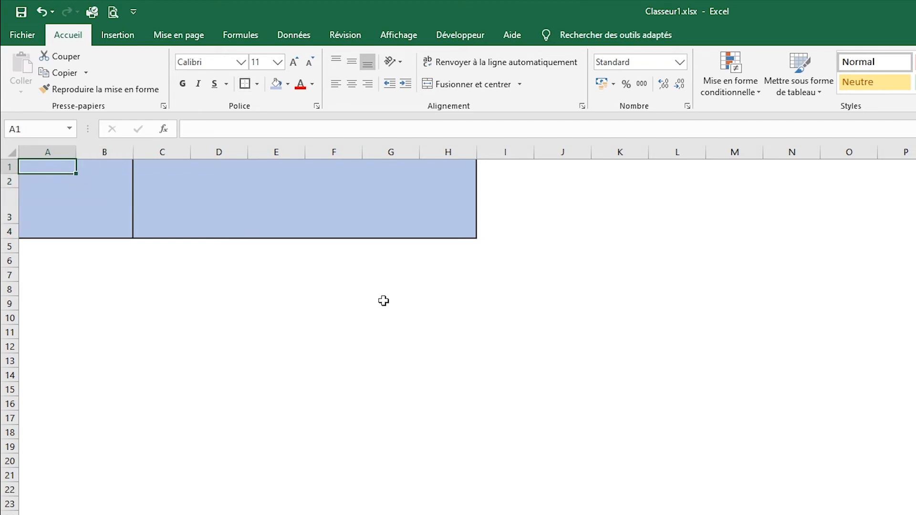
type("Fait le")
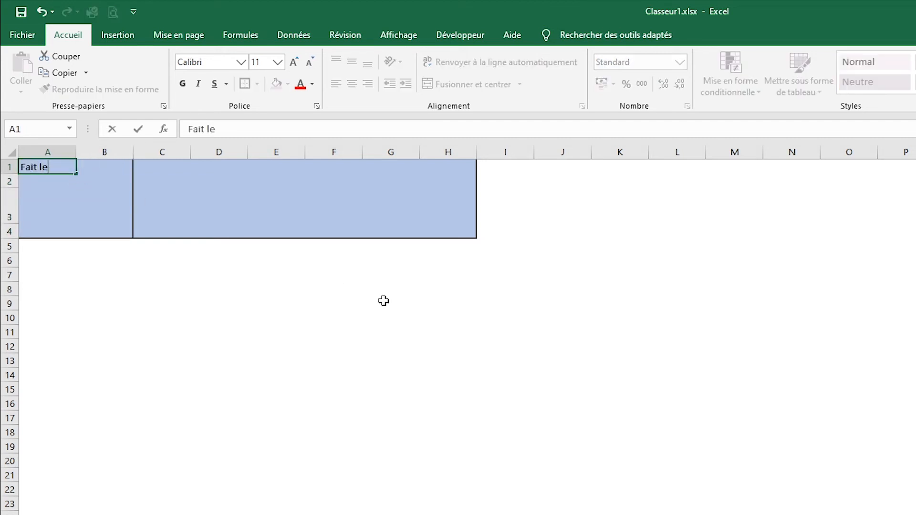
key("Return")
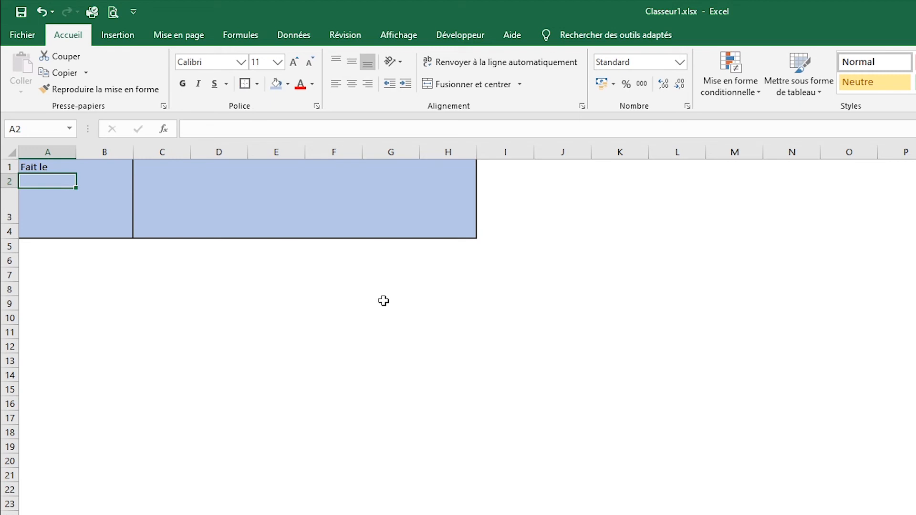
type("Fait Par")
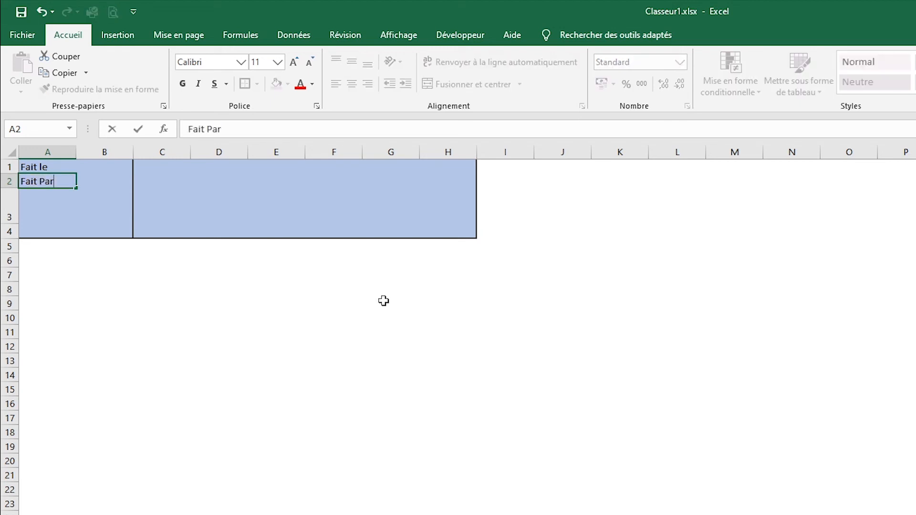
key("Return")
key("Return")
- Merge and center C3:G3 and enter "Titre" in the merged cell
left_click(302, 200)
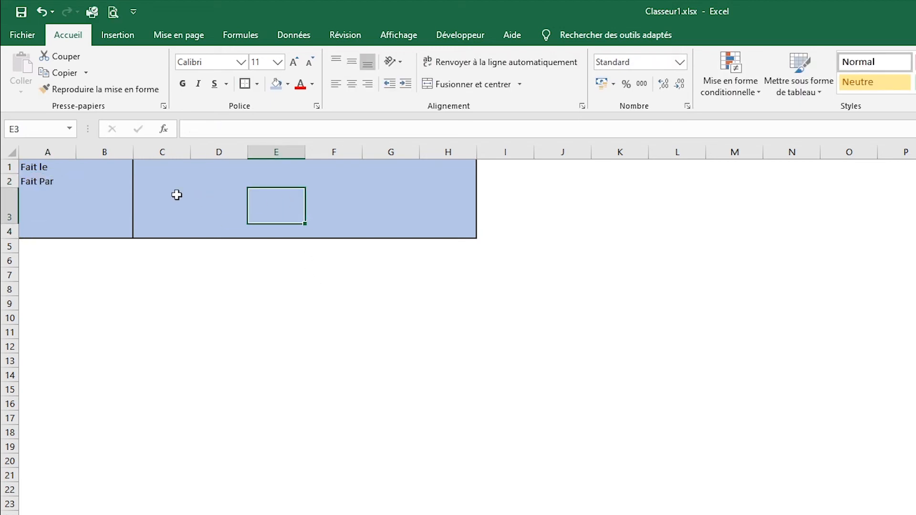
left_click_drag(178, 194, 392, 197)
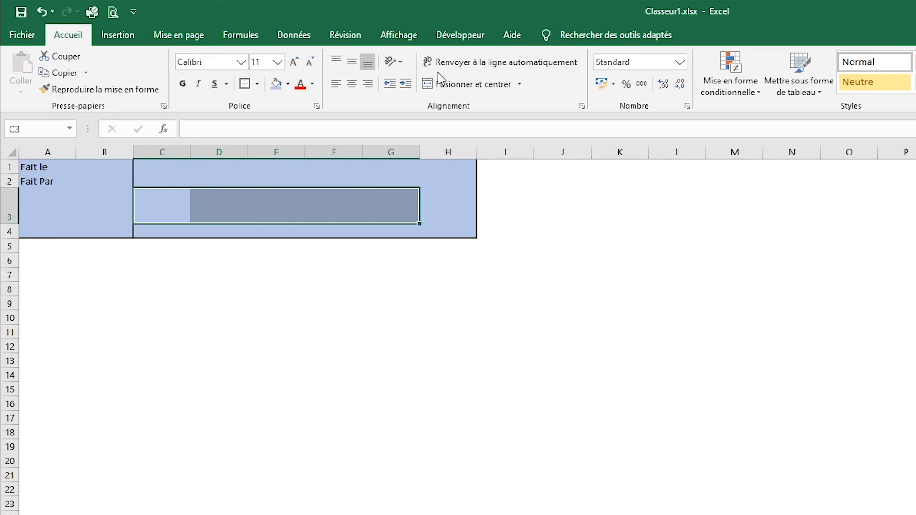
left_click(472, 84)
type("Titre")
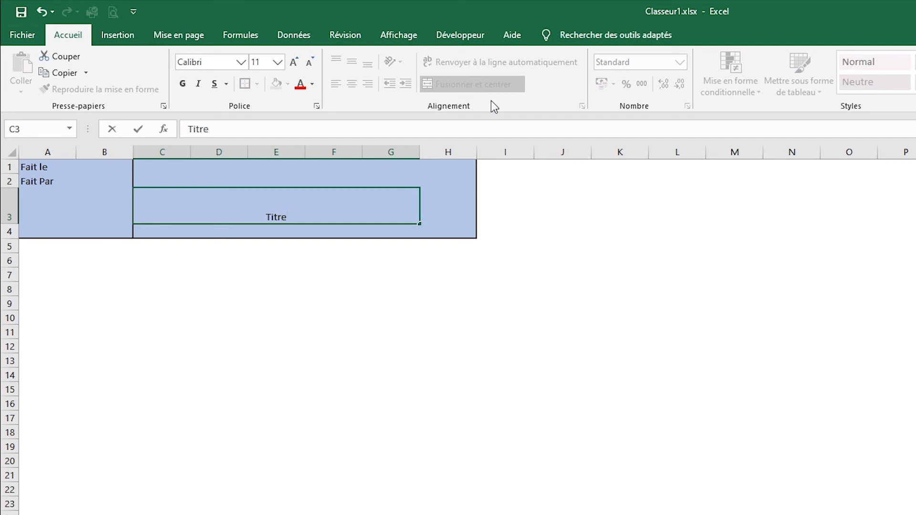
key("Return")
key("Up")
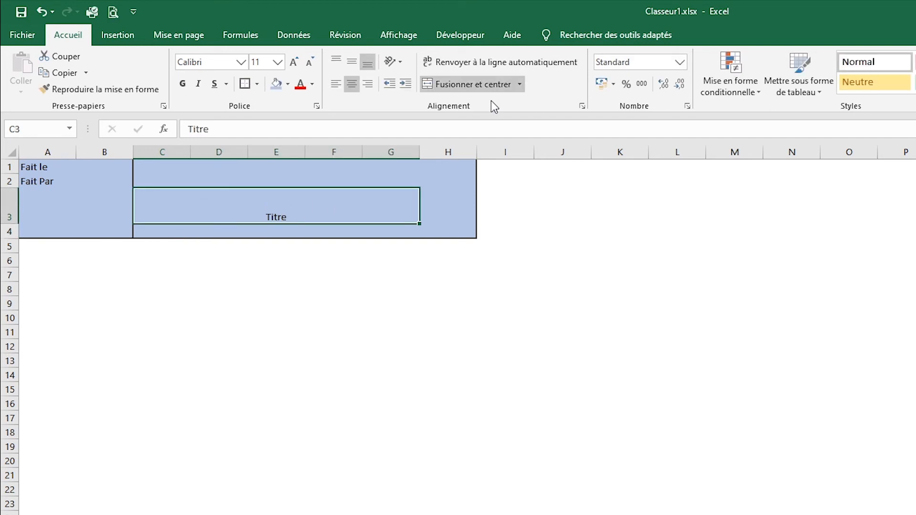
- Align the "Titre" cell vertically to the middle and set its font to size 24 and bold
left_click(353, 59)
left_click(278, 62)
left_click(259, 214)
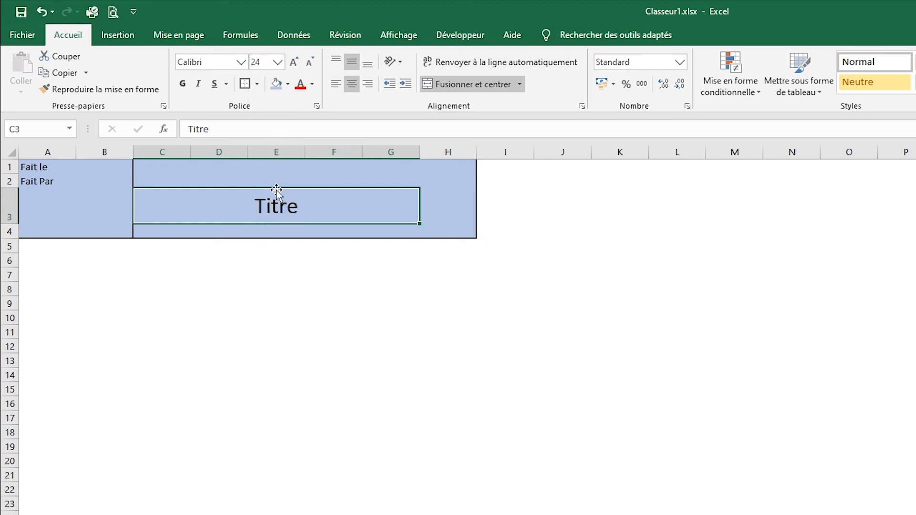
left_click(183, 84)
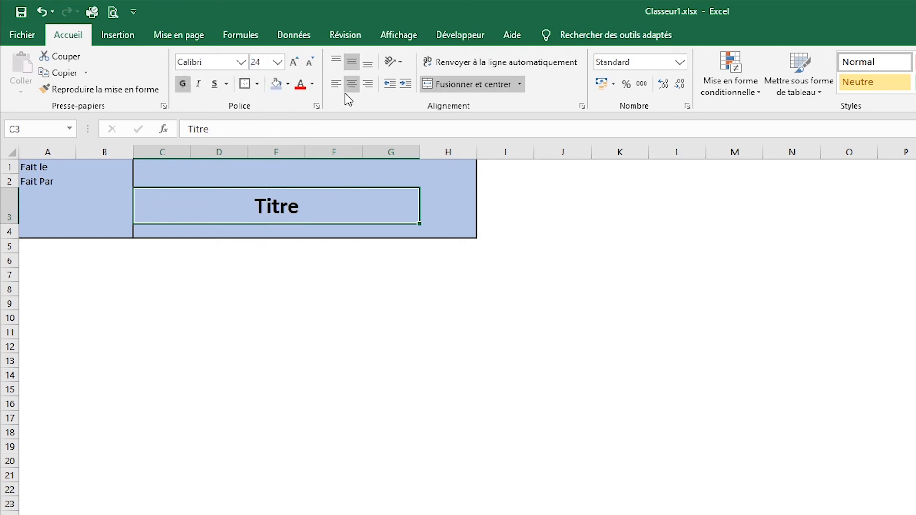
- Enter "Ref :" in H4 and stop the macro recording
left_click(423, 219)
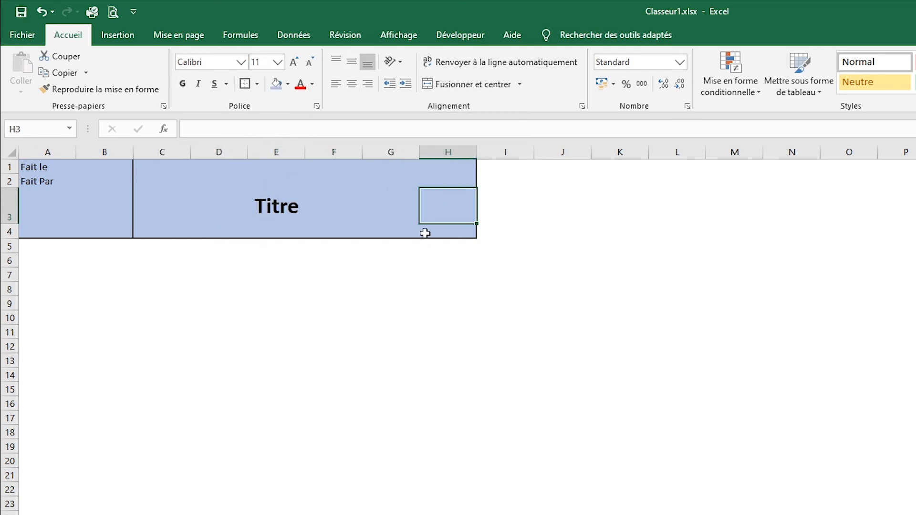
left_click(423, 231)
type("Ref :")
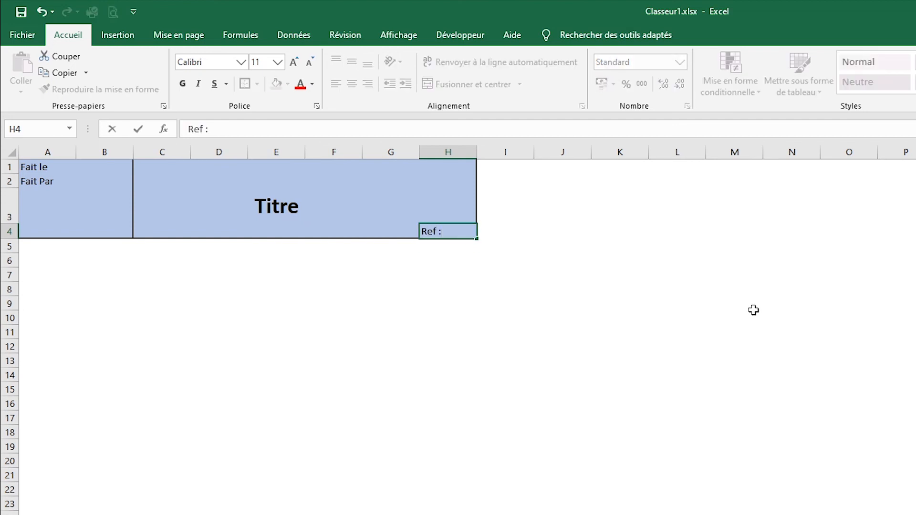
key("Return")
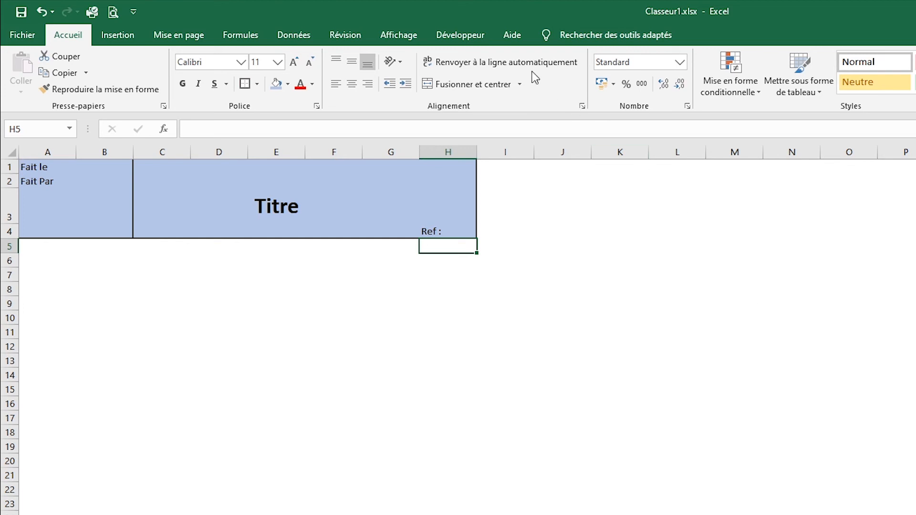
left_click(439, 39)
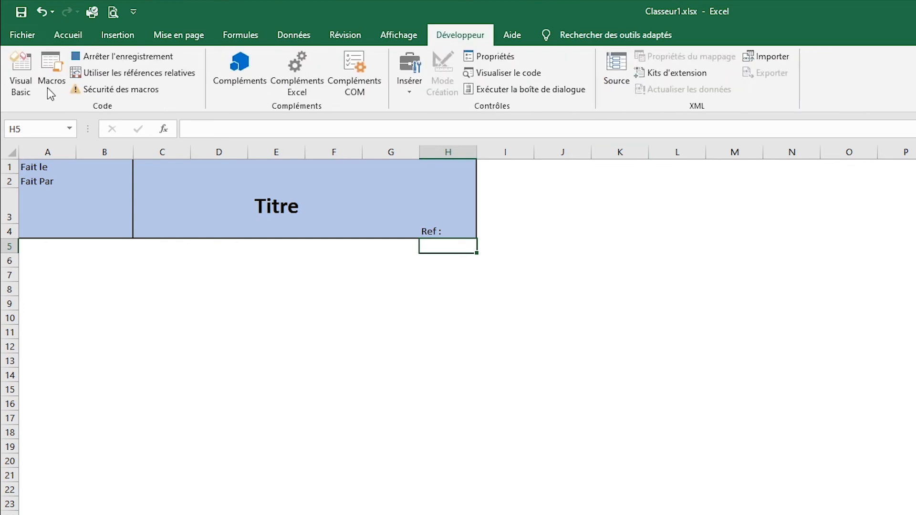
left_click(99, 59)
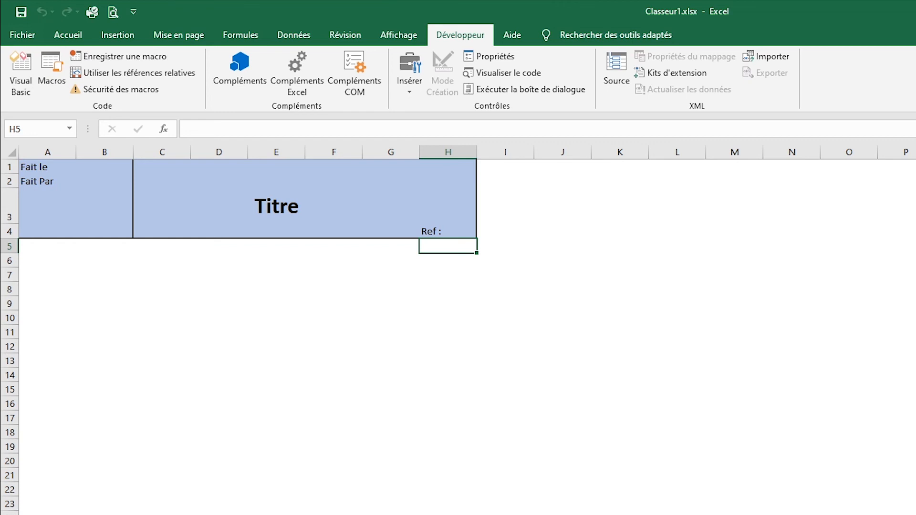
- Run the EnTete macro with its keyboard shortcut on a blank worksheet and in a new blank workbook
key("ctrl+Page_Down")
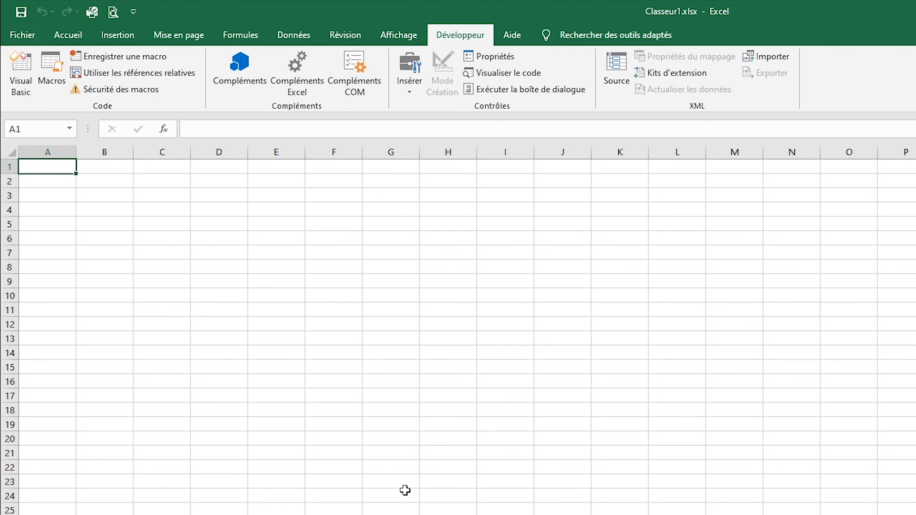
key("ctrl+shift+t")
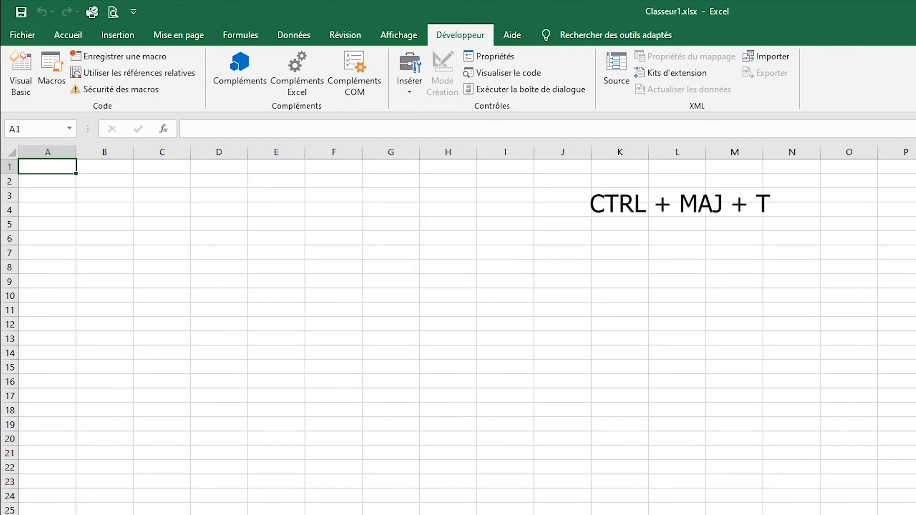
key("ctrl+shift+t")
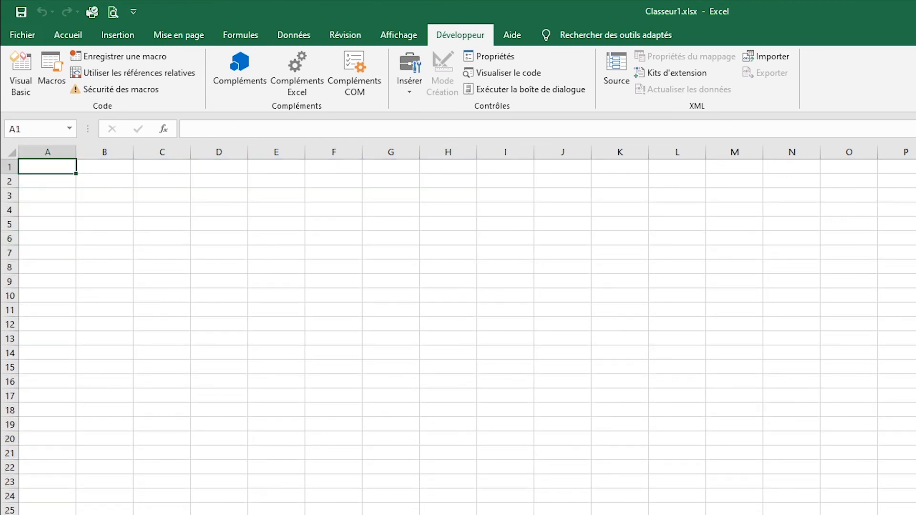
key("ctrl+shift+t")
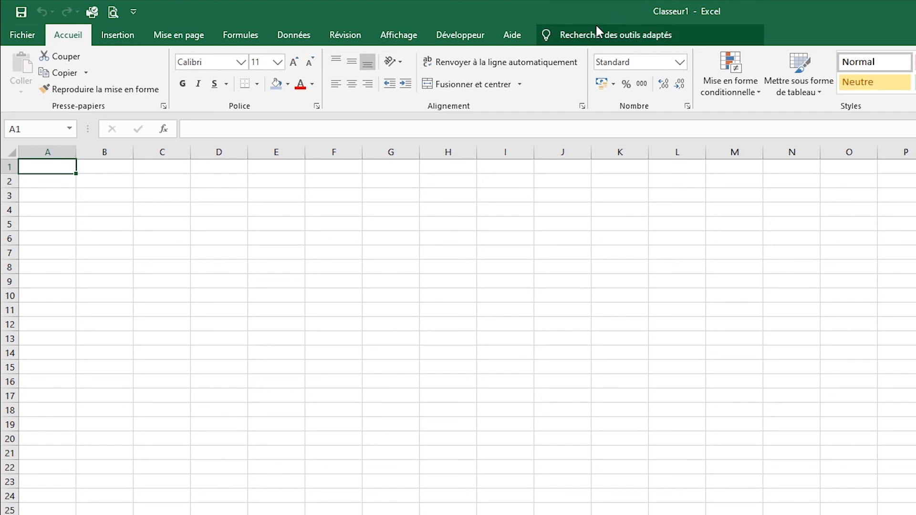
key("ctrl+shift+t")
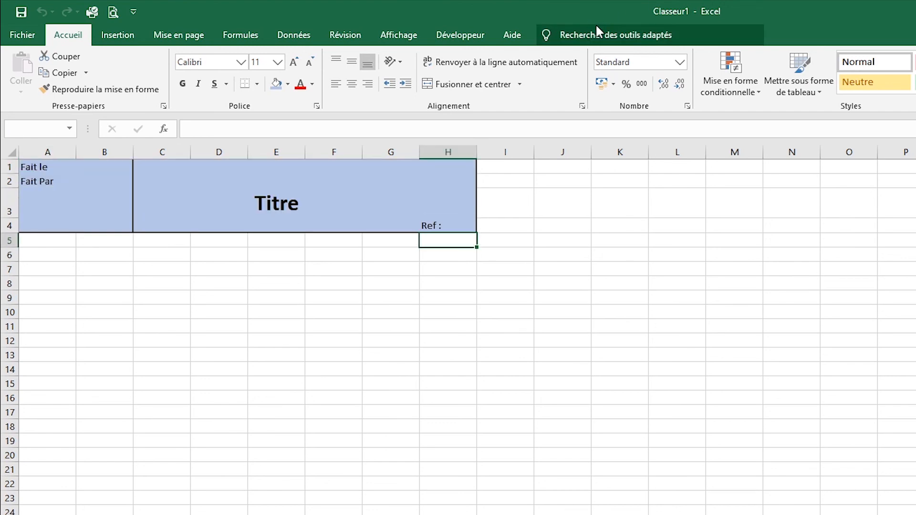